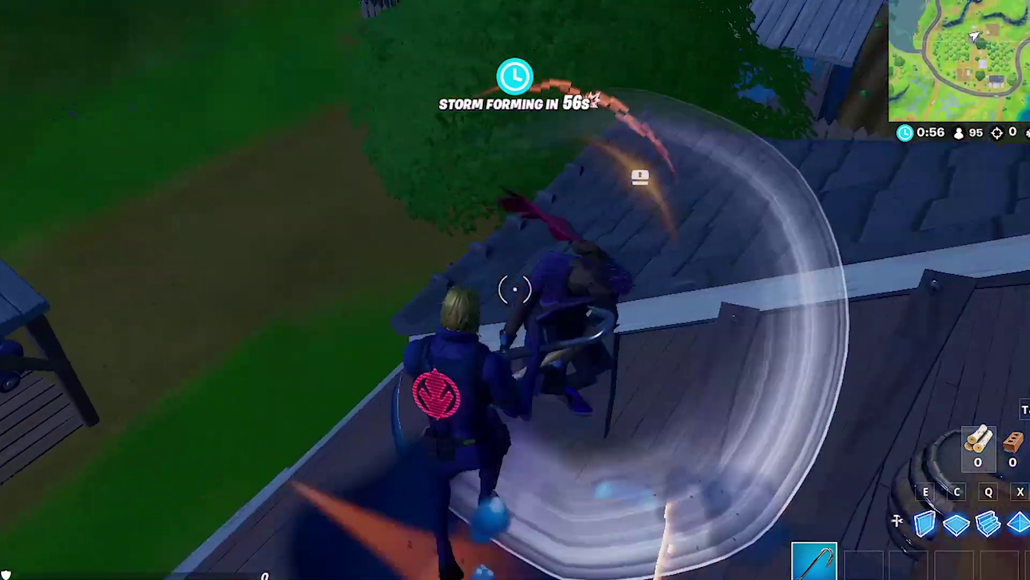
Land at the farmhouse attic in The Orchard and eliminate the nearby opponent with the pickaxe.
left_click(515, 290)
left_click(515, 290)
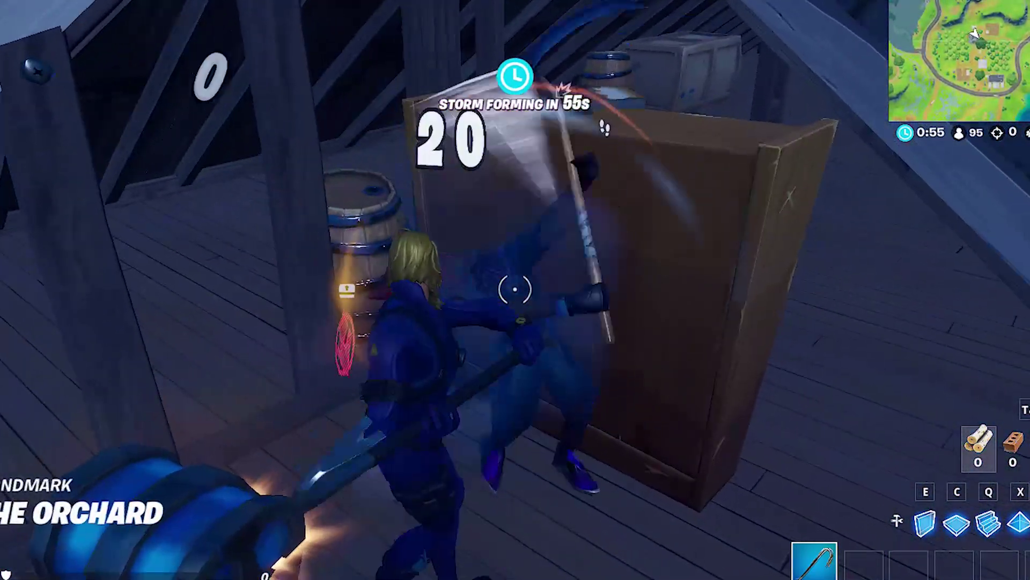
left_click(515, 289)
left_click(515, 290)
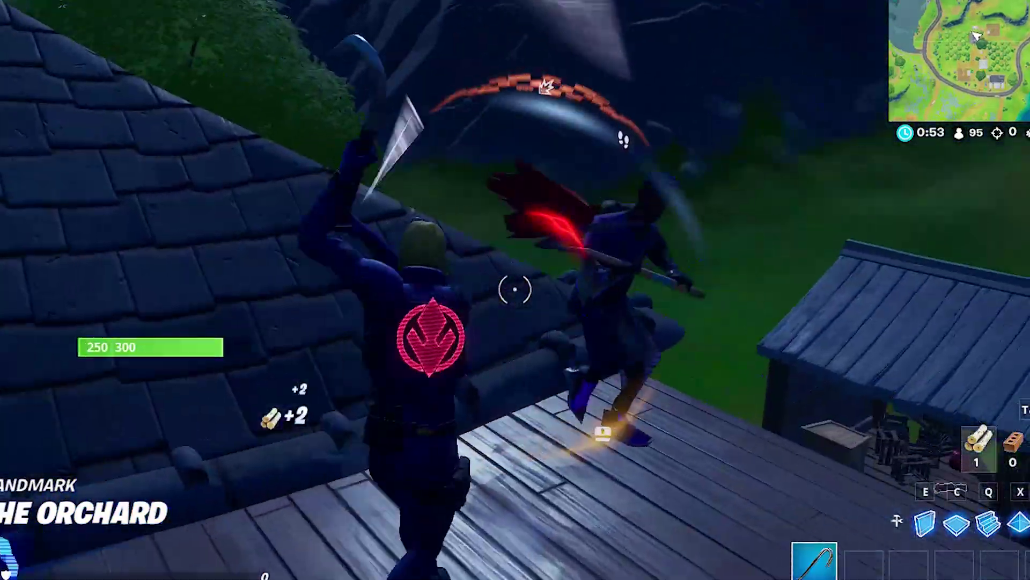
left_click(515, 289)
Search the rare chest in the attic and collect the loot and wood it drops.
key("alt")
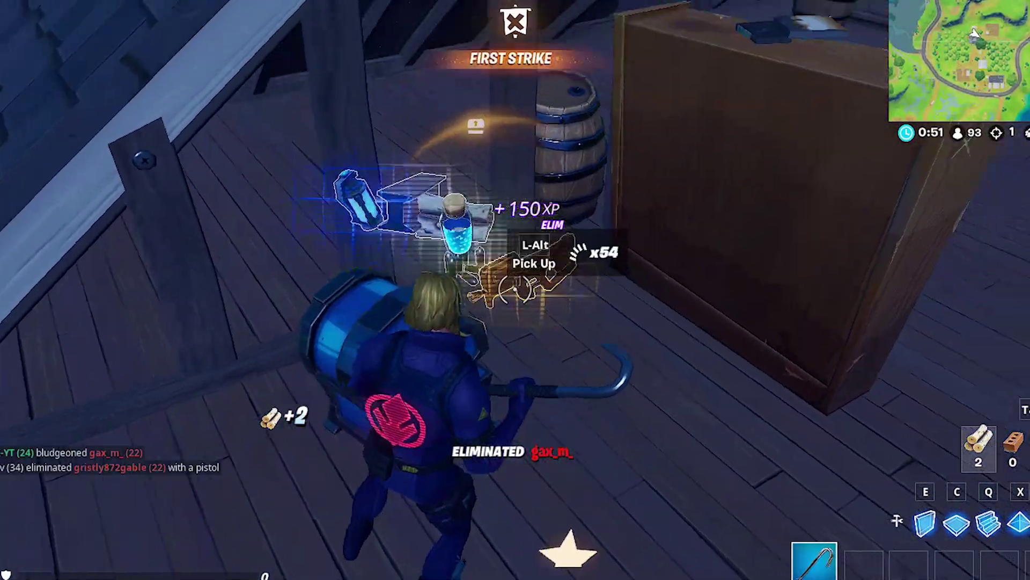
key("w")
key("alt")
key("alt")
left_click(515, 290)
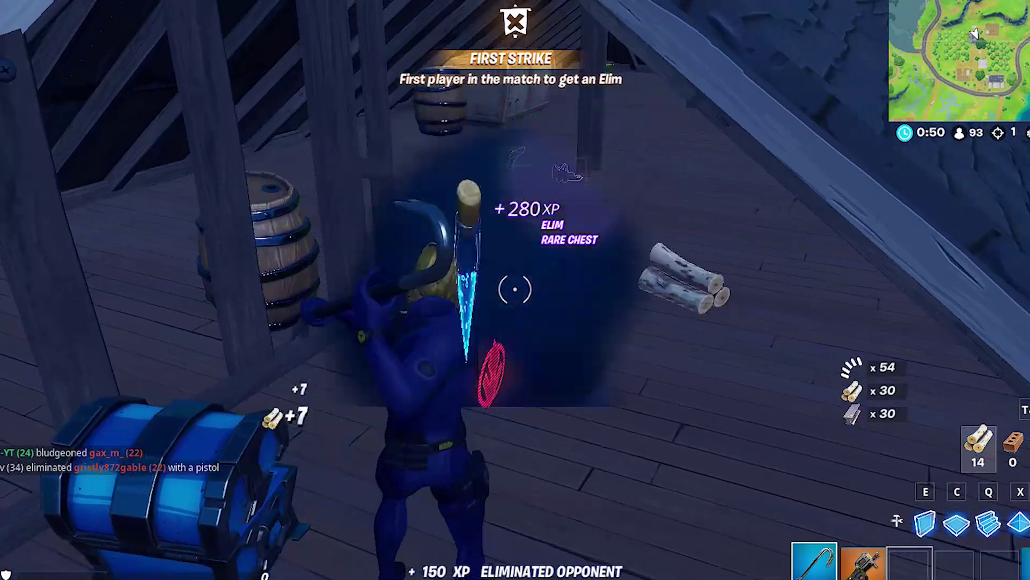
key("b")
left_click(323, 294)
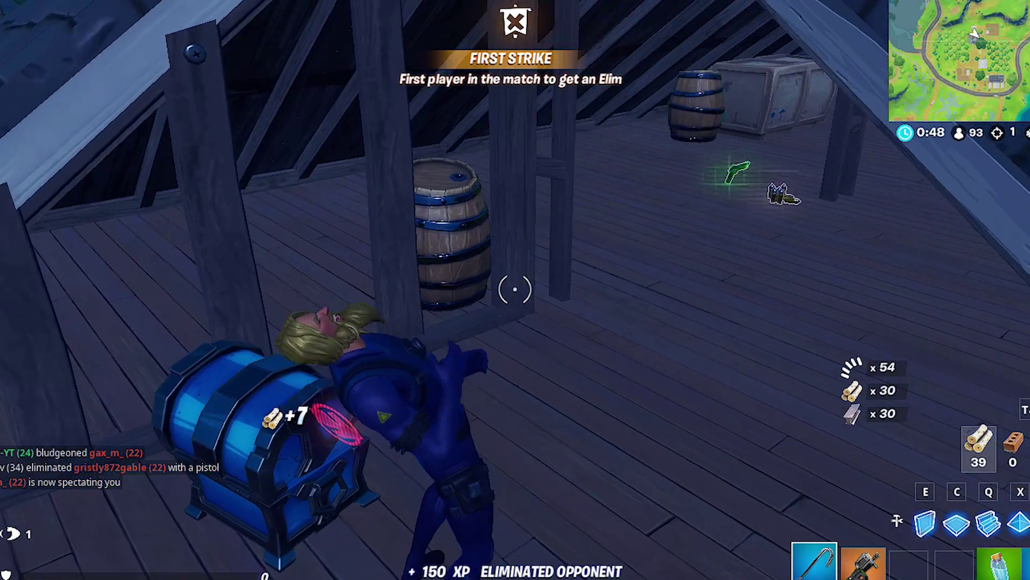
Pick up the green pistol across the attic and drink two small shield potions.
key("w")
key("w")
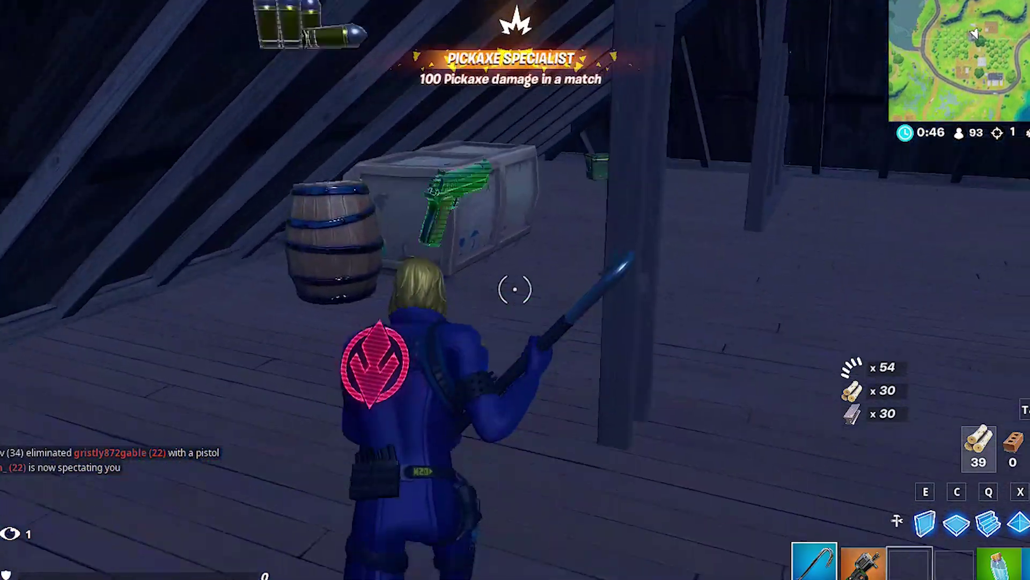
key("alt")
key("5")
left_click(515, 290)
key("Tab")
key("Tab")
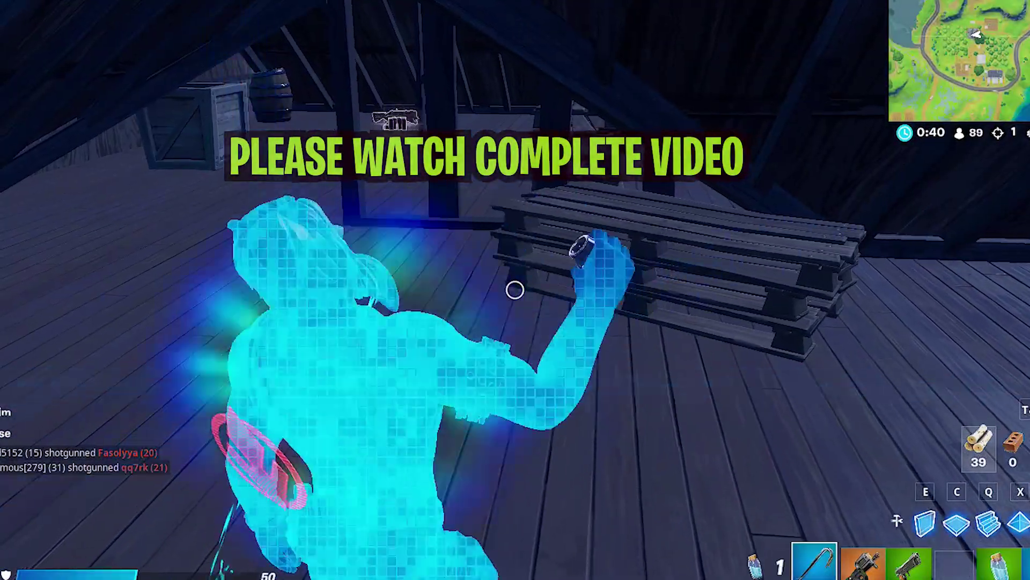
left_click(515, 289)
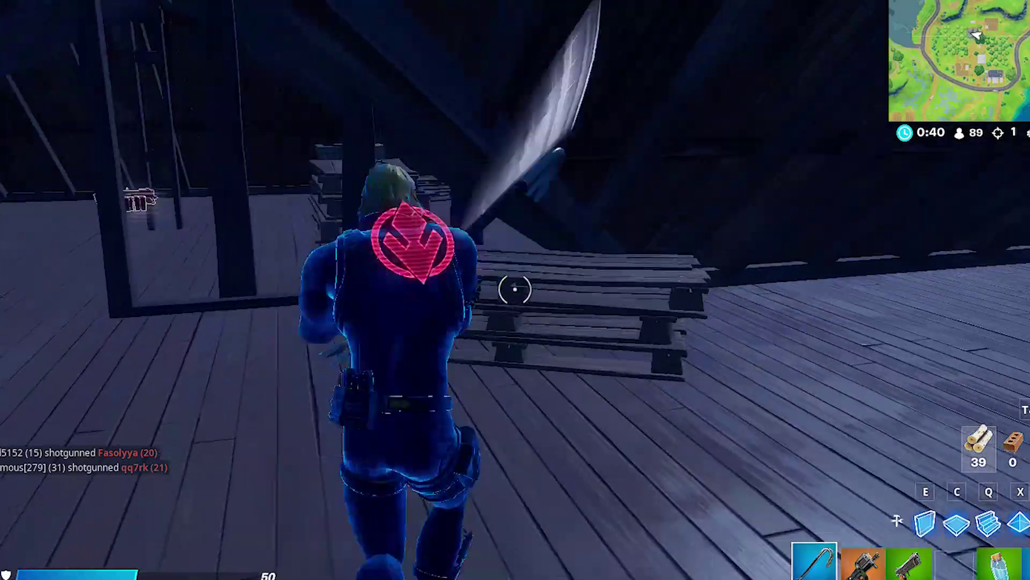
Harvest the wooden pallets with the pickaxe and pick up the tactical shotgun from the attic floor.
left_click(515, 290)
left_click(515, 290)
key("2")
key("1")
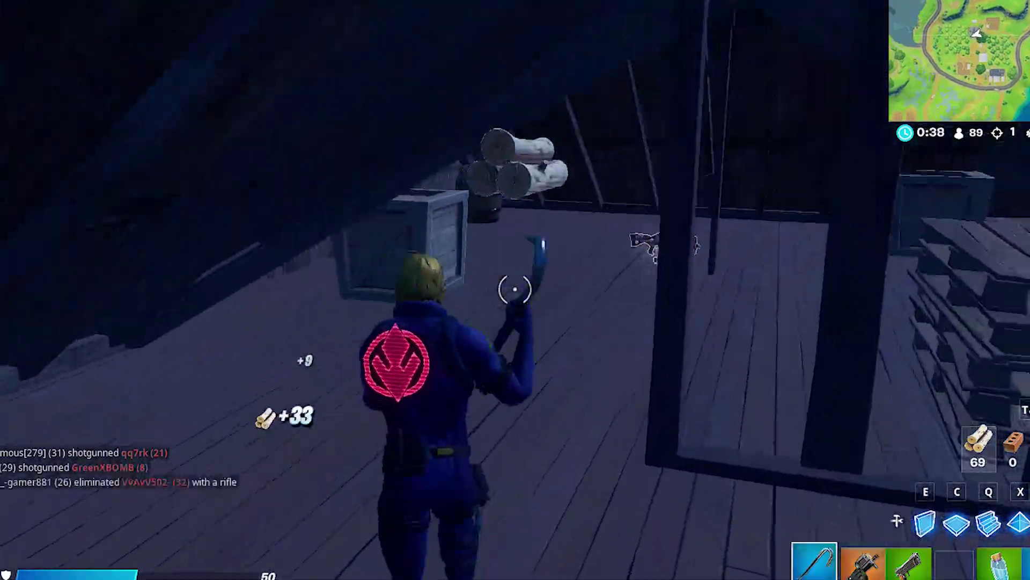
key("alt")
Harvest wood from the remaining pallets and the crate in the attic with the pickaxe.
left_click(515, 289)
left_click(516, 290)
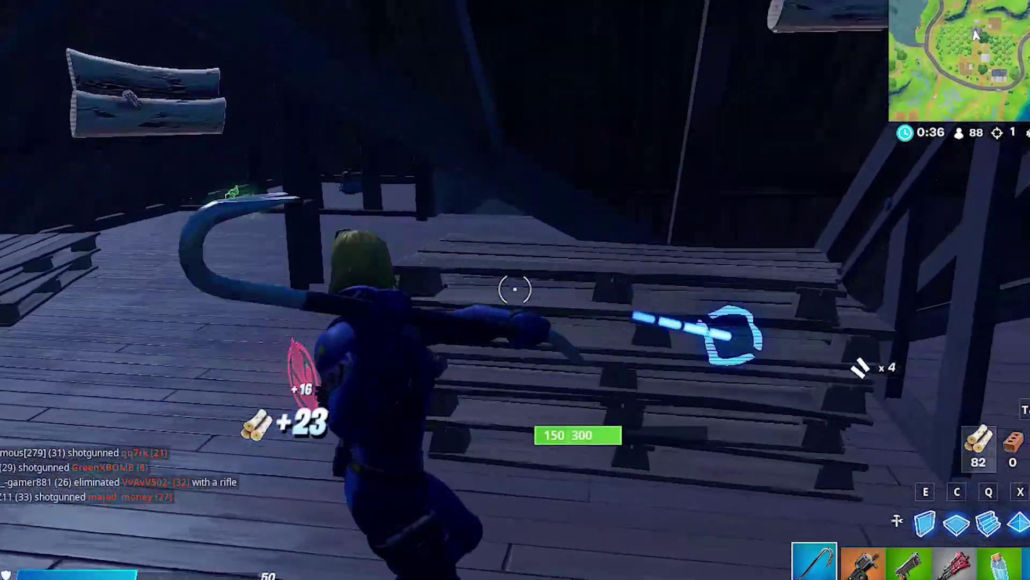
left_click(515, 290)
left_click(515, 289)
left_click(515, 290)
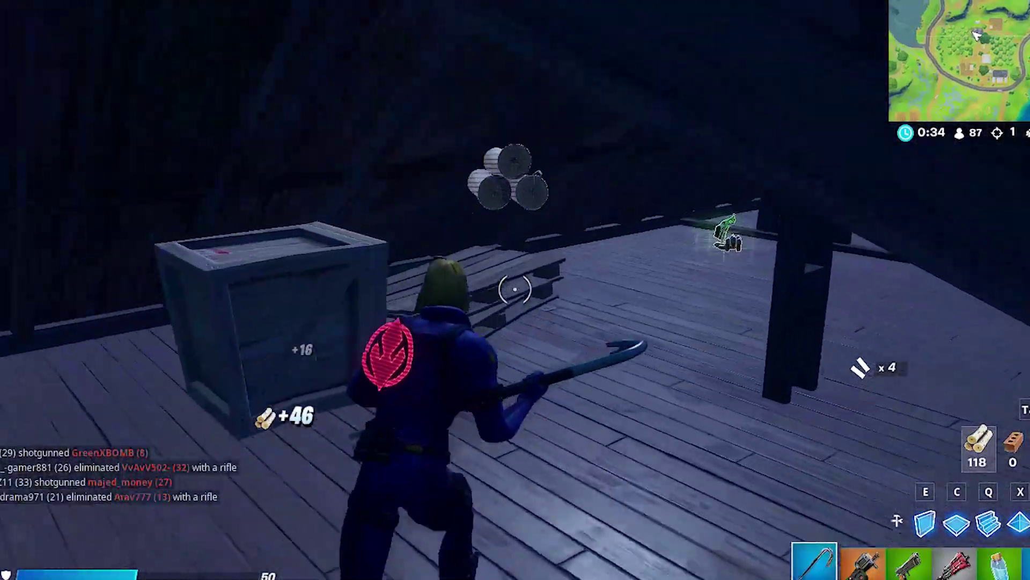
left_click(515, 290)
left_click(515, 290)
left_click(516, 290)
left_click(515, 289)
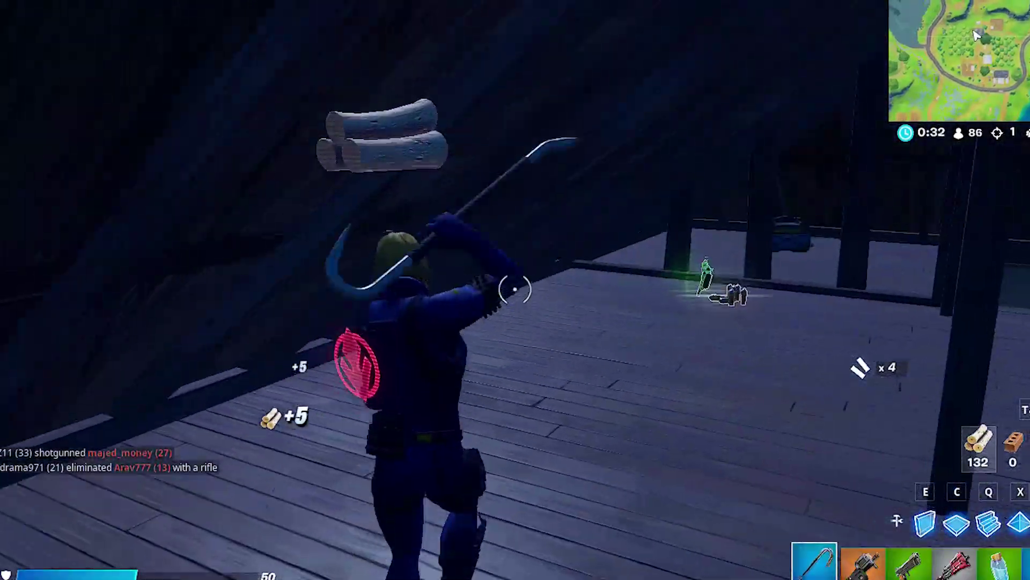
Swap the green pistol with the weapon on the floor and order the equipment as tactical shotgun, legendary submachine gun, green weapon.
key("3")
key("alt")
key("Tab")
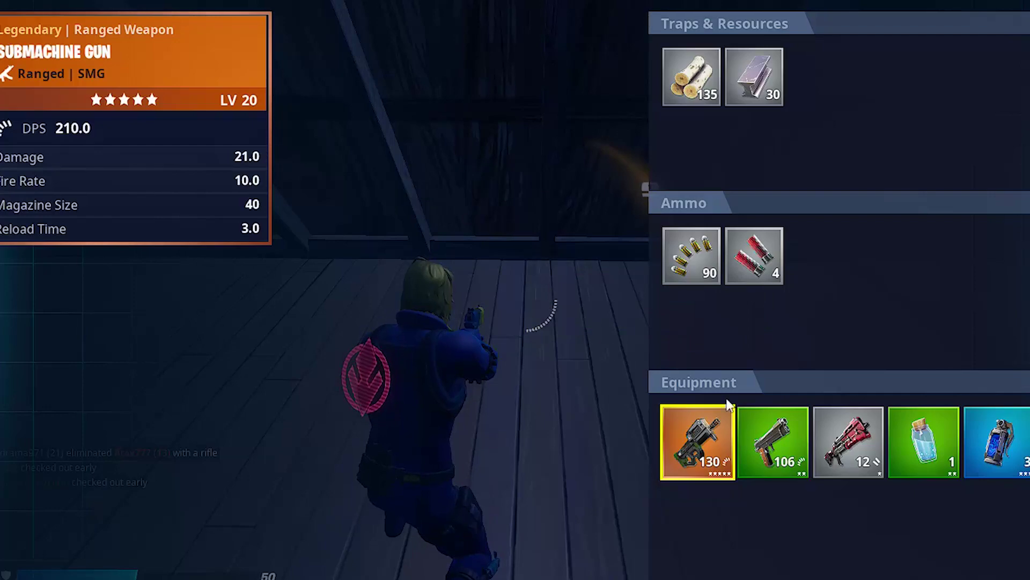
left_click_drag(844, 446, 697, 445)
key("Tab")
key("Tab")
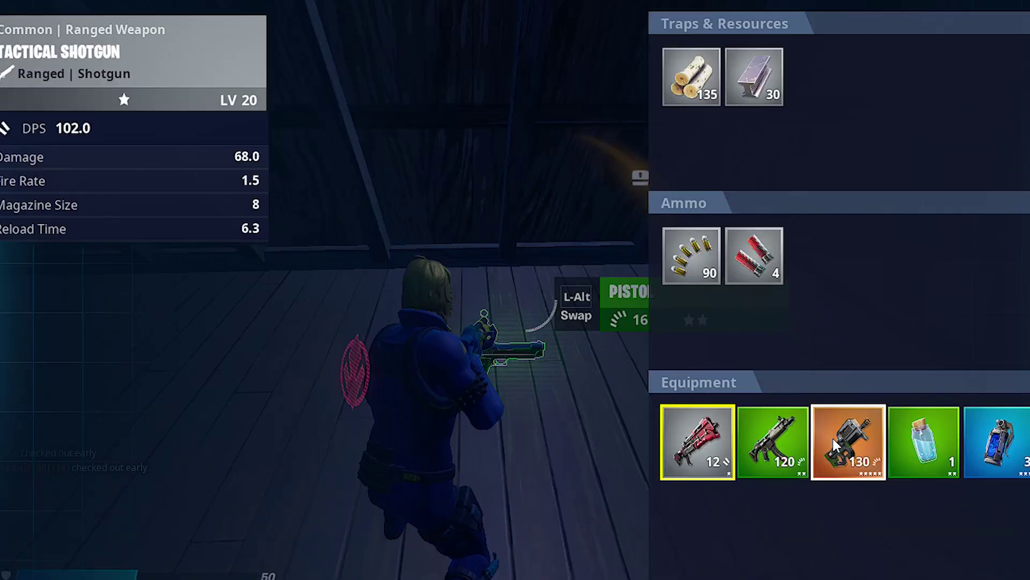
left_click(837, 438)
left_click(764, 435)
key("Tab")
key("Alt_L")
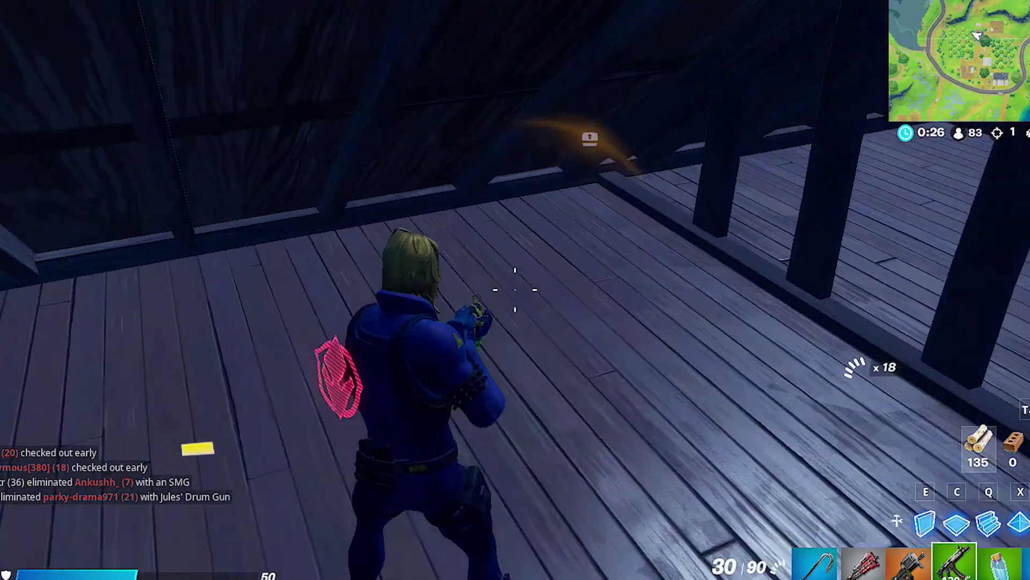
Harvest more wood on the way to the attic corner and search the ammo box for ammunition.
key("1")
left_click(515, 289)
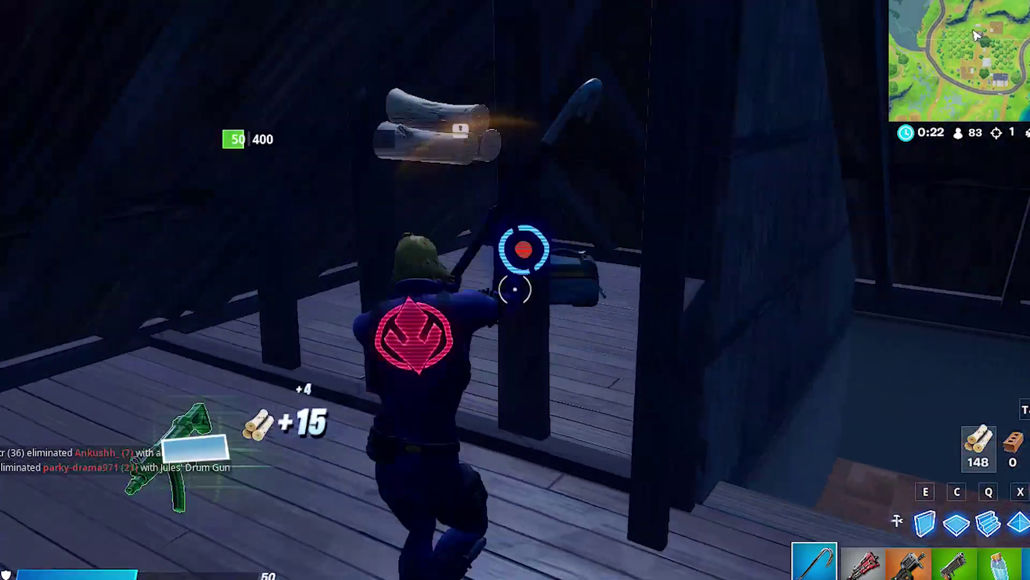
left_click(977, 36)
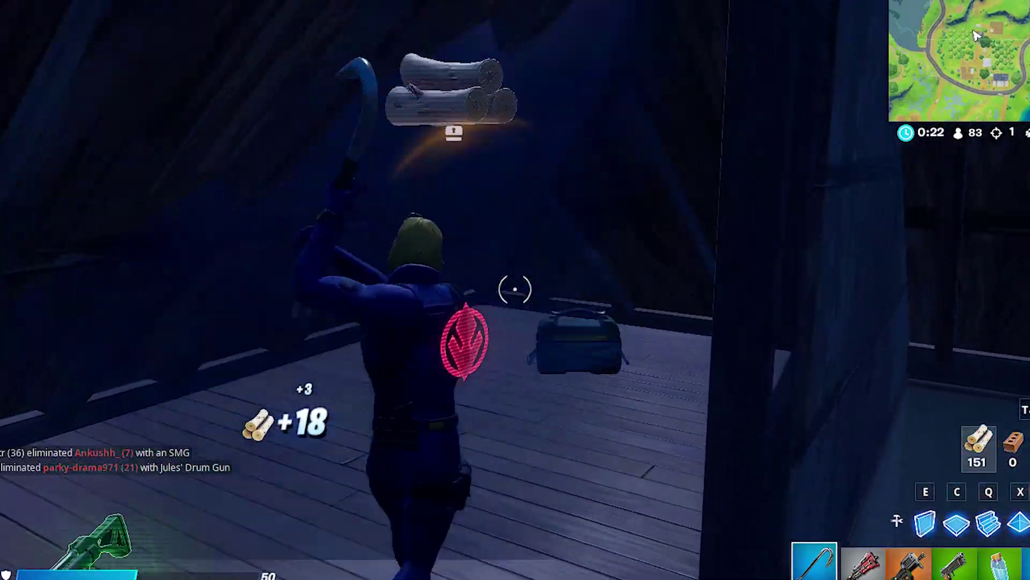
left_click(976, 35)
key("Alt_L")
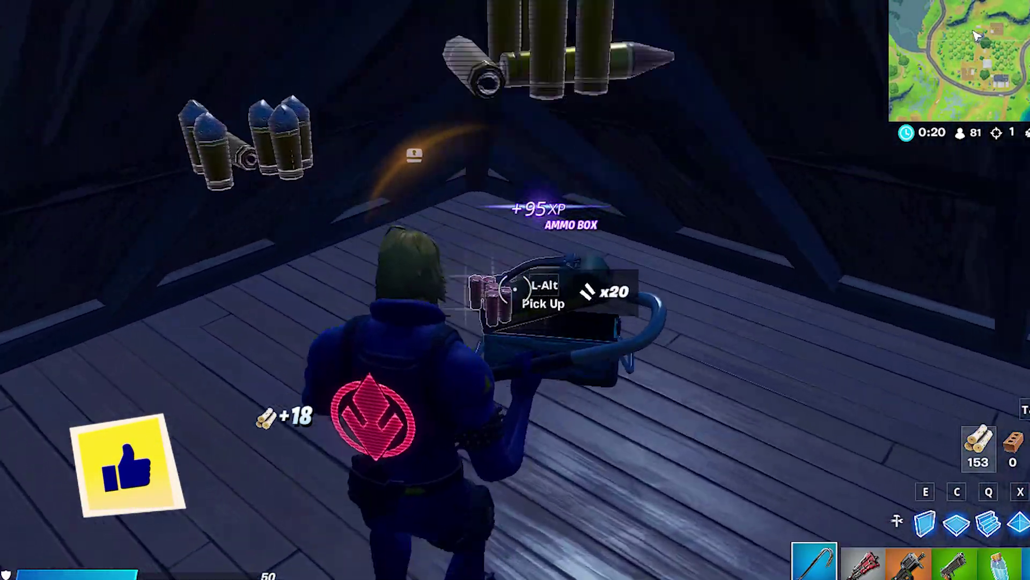
key("w")
key("w")
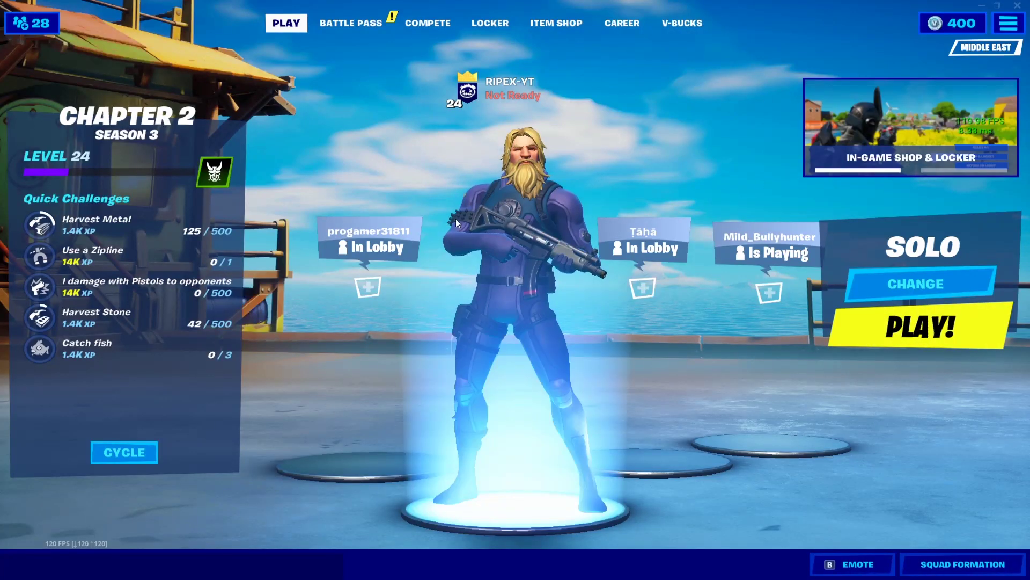
Open the game's video settings from the lobby.
left_click(1007, 29)
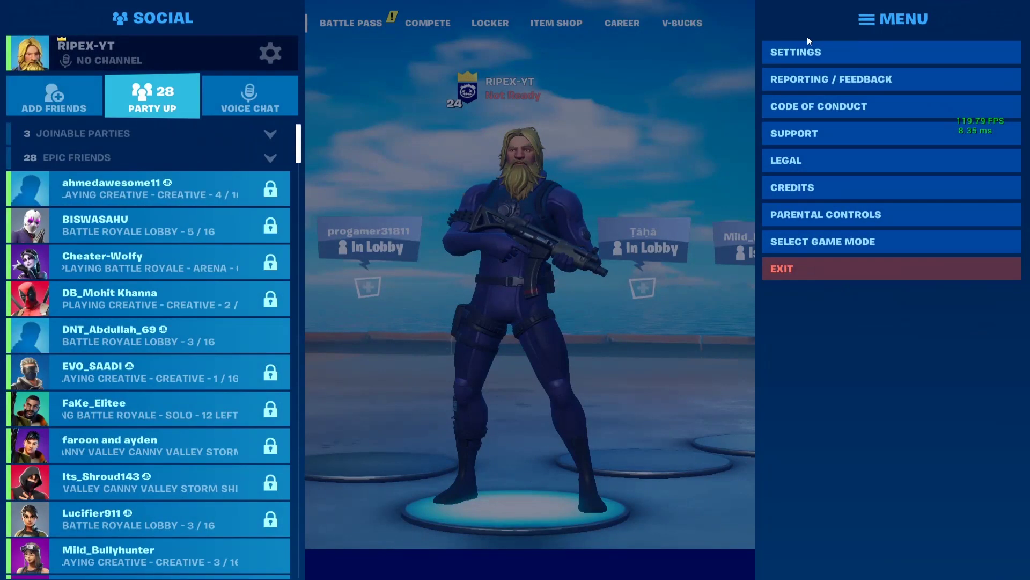
left_click(809, 54)
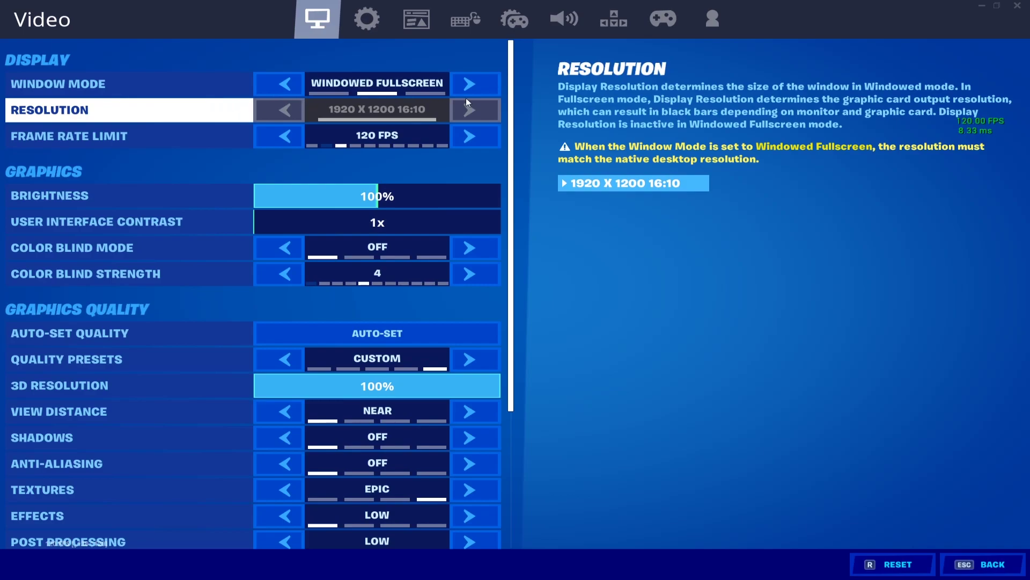
Try the Fullscreen window mode and a 60 FPS frame rate limit, returning to Windowed Fullscreen and 120 FPS.
left_click(262, 85)
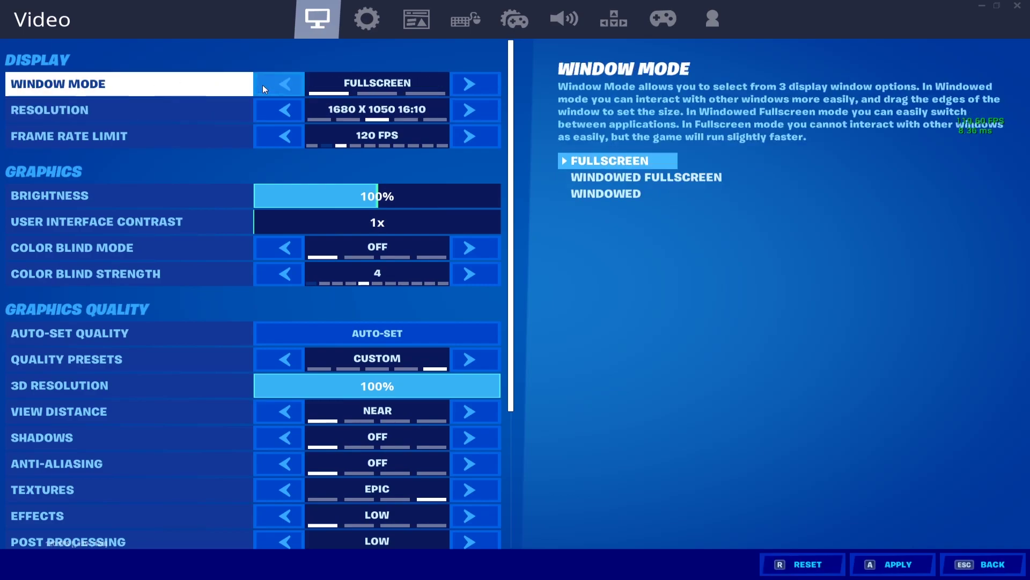
left_click(474, 87)
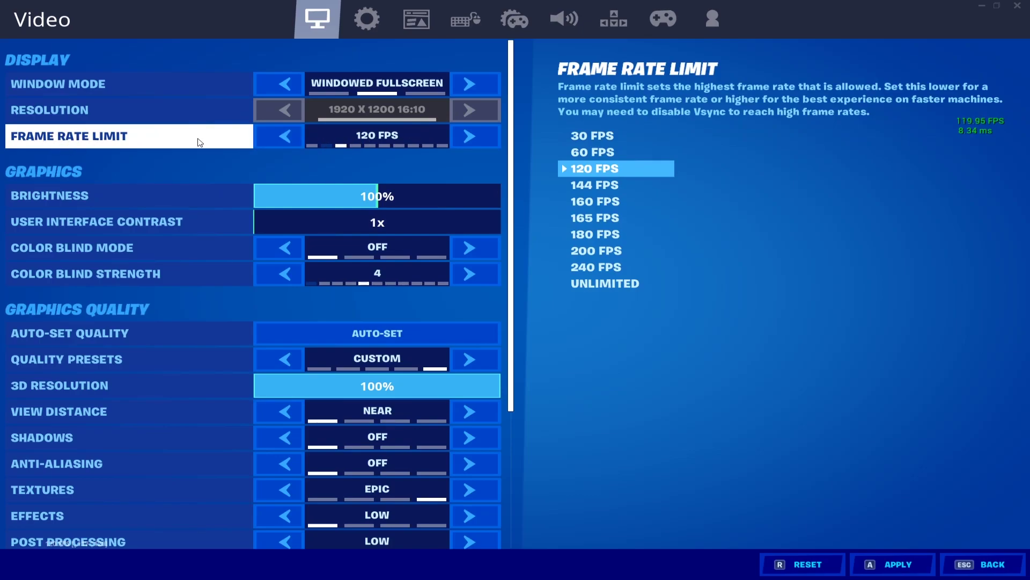
left_click(265, 132)
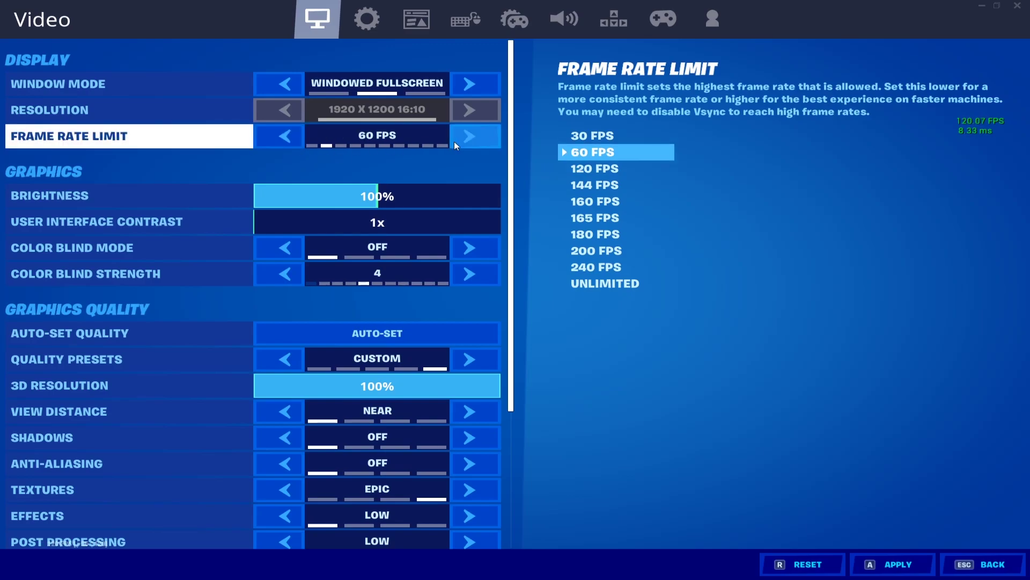
left_click(472, 145)
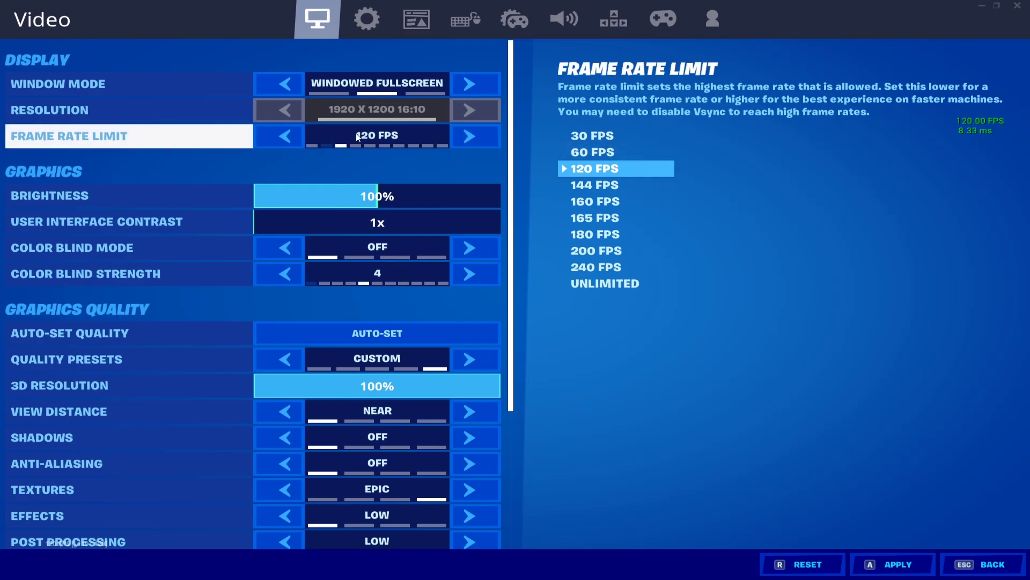
left_click(285, 143)
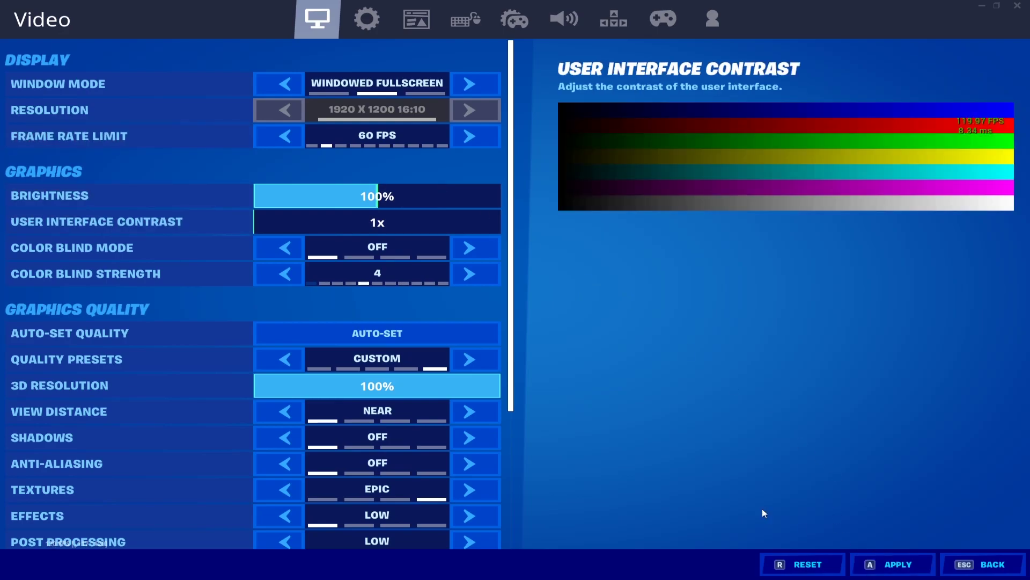
left_click(470, 140)
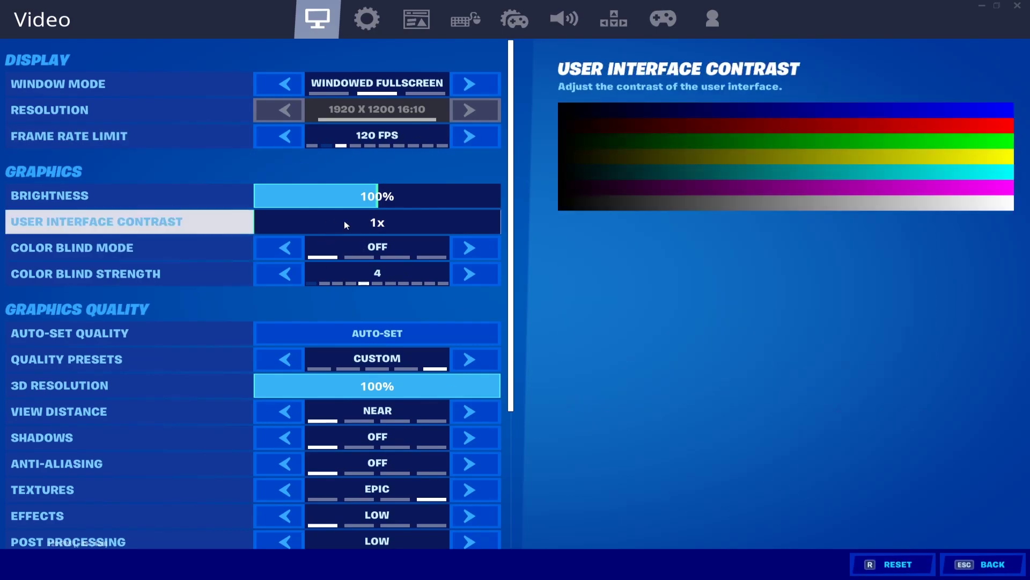
Examine the graphics quality and advanced graphics settings, and the game settings down to the replay options.
scroll(257, 151, "down", 2)
scroll(256, 150, "down", 2)
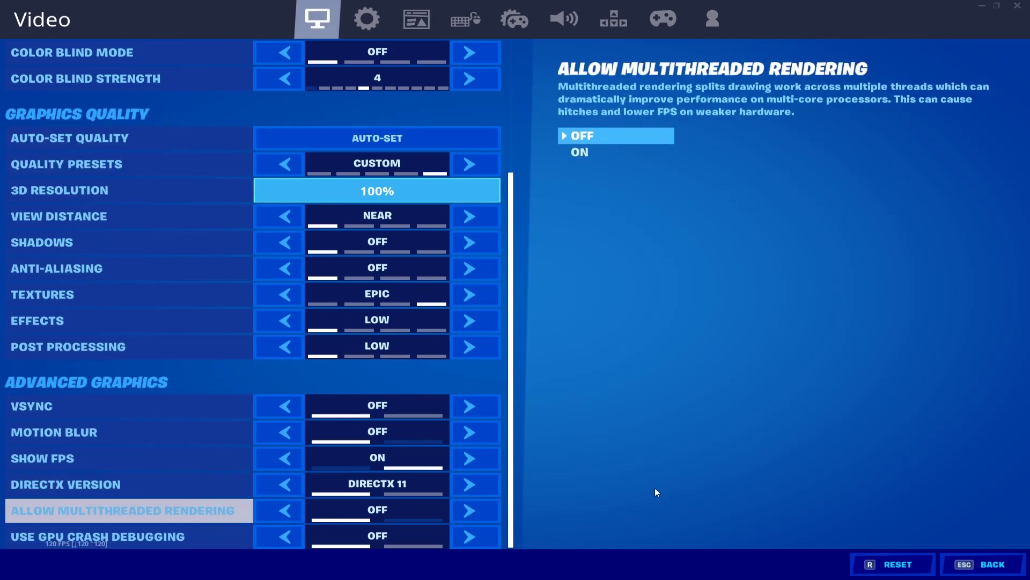
left_click(379, 24)
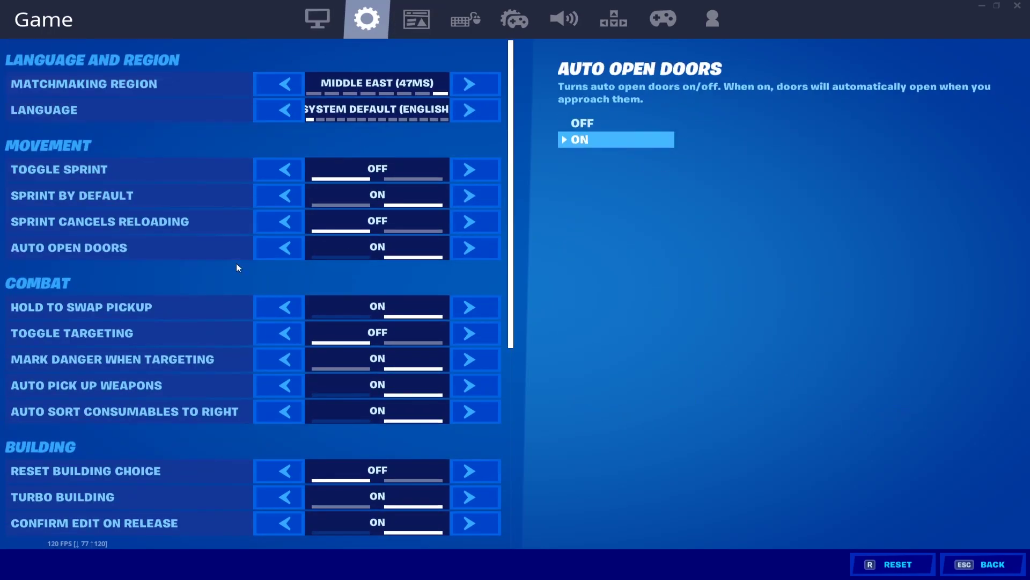
scroll(237, 267, "down", 4)
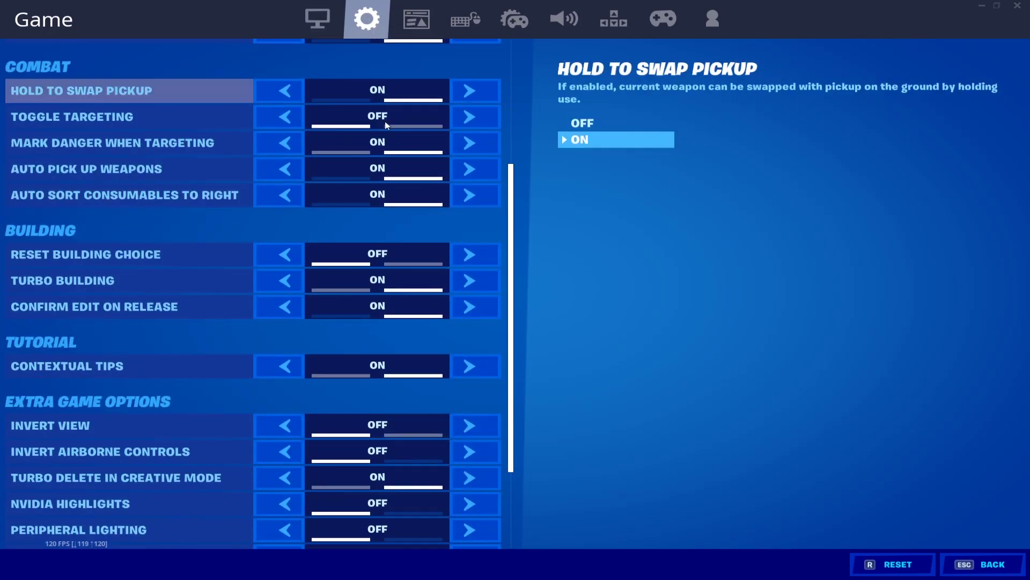
scroll(2, 472, "down", 3)
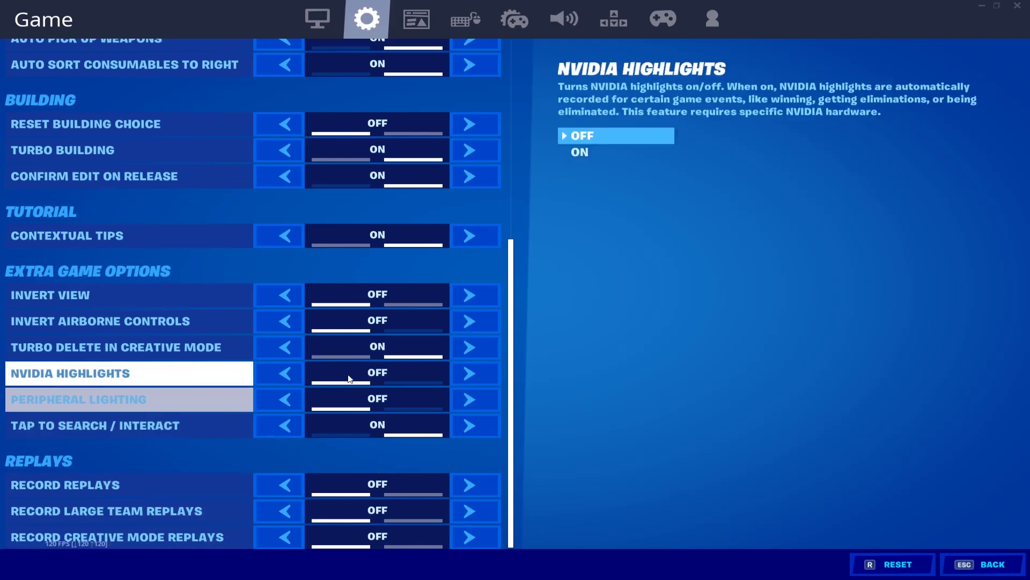
key("Escape")
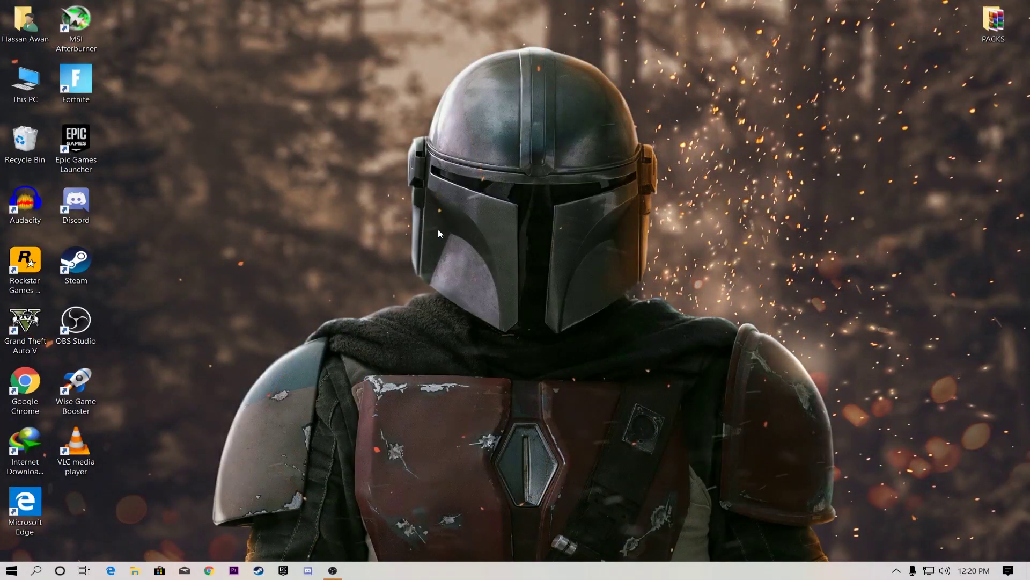
Try to open the management console for This PC from the Windows desktop.
right_click(22, 85)
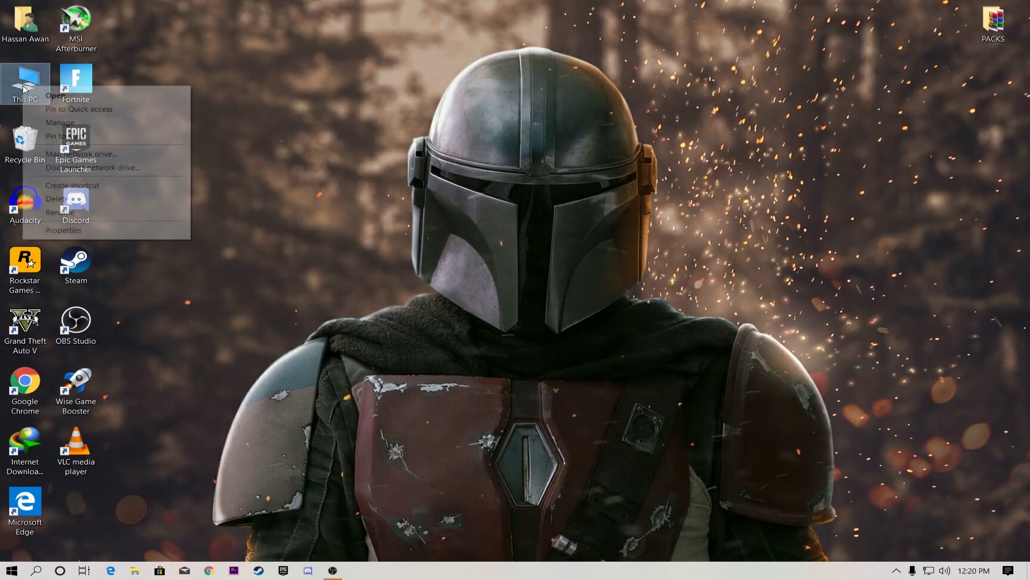
left_click(15, 103)
right_click(14, 89)
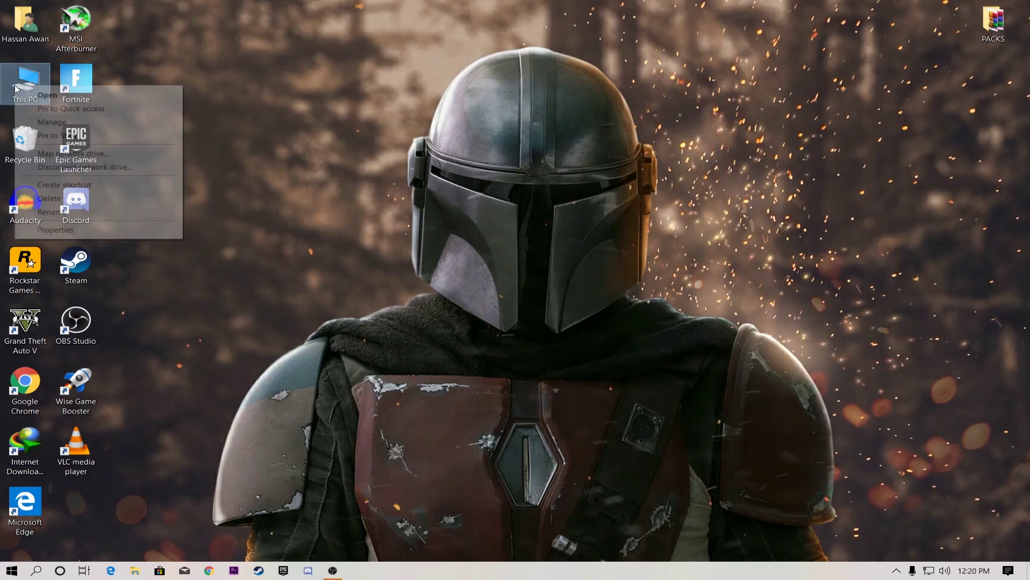
left_click(52, 122)
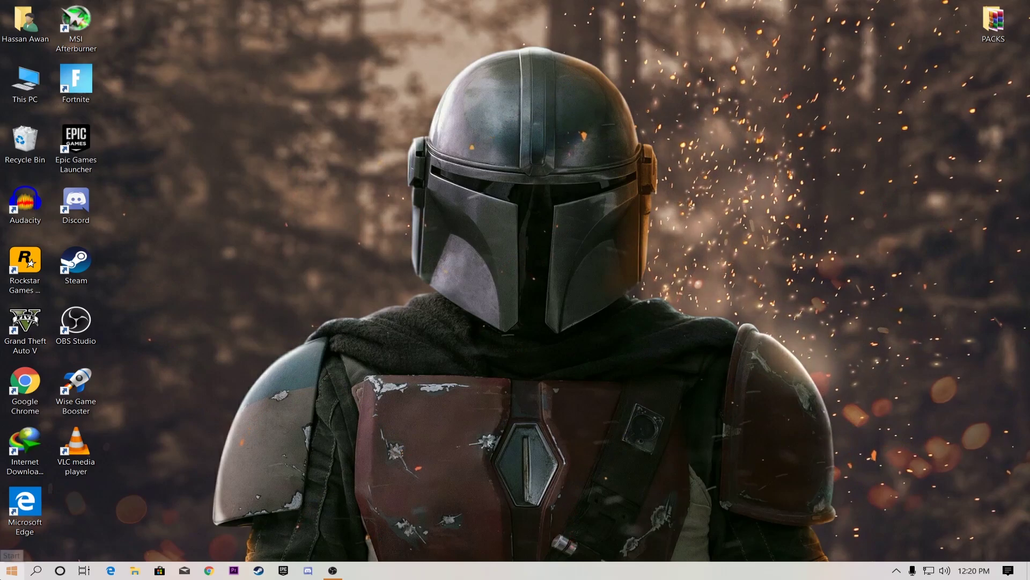
Check the device actions for the High precision event timer among the system devices in Device Manager, and close it.
right_click(11, 570)
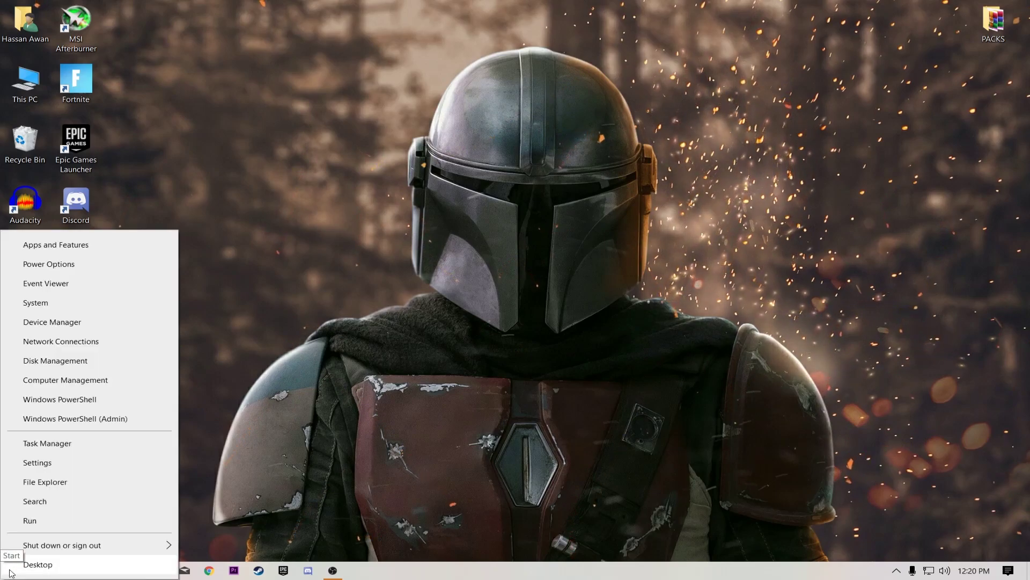
left_click(35, 321)
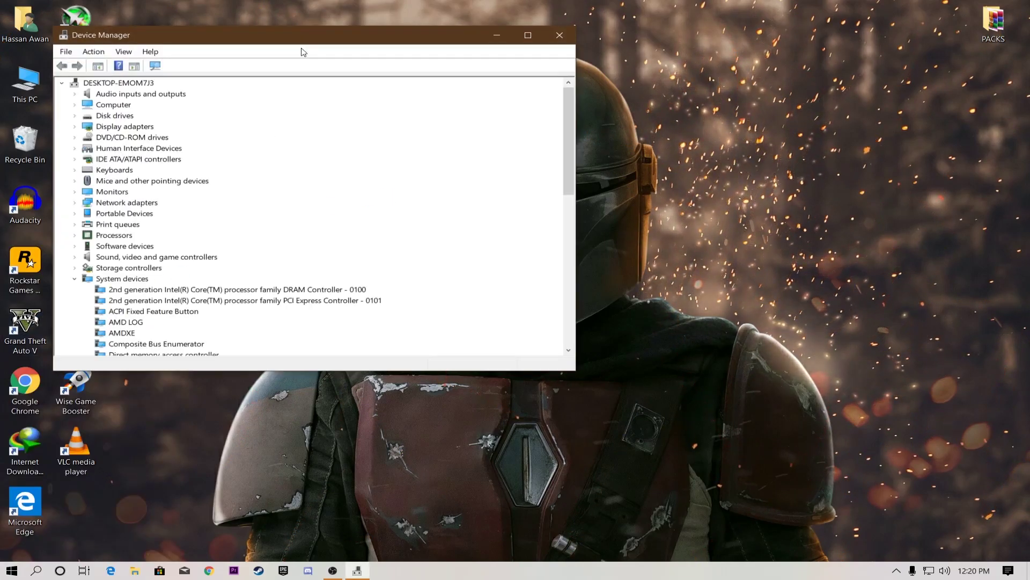
left_click_drag(295, 36, 525, 35)
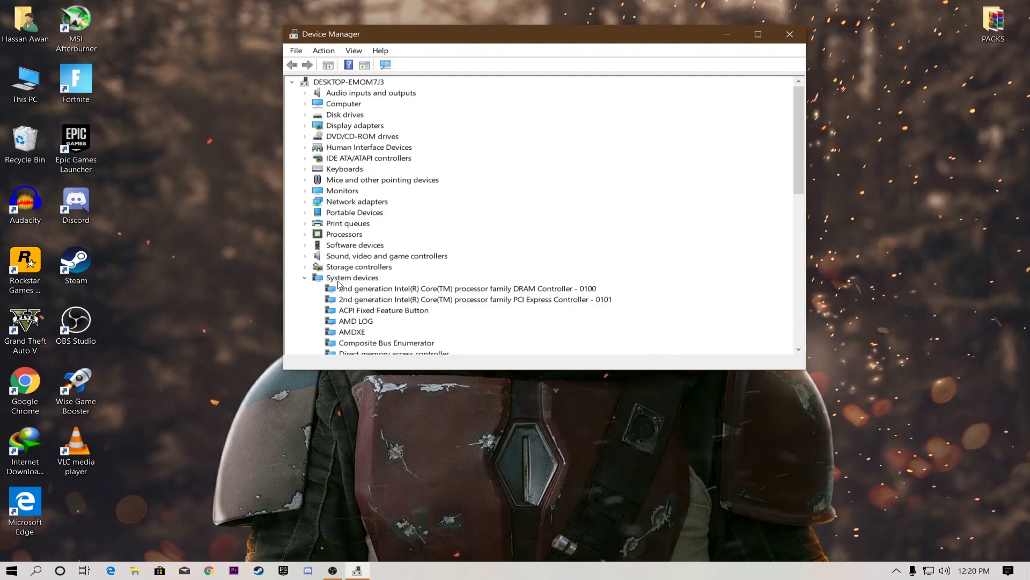
scroll(340, 284, "down", 5)
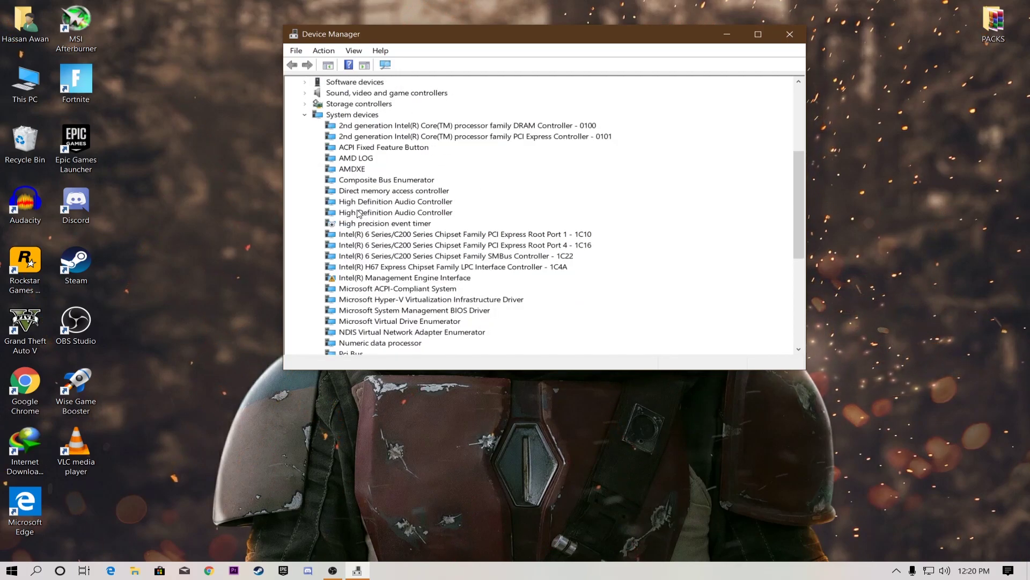
right_click(377, 223)
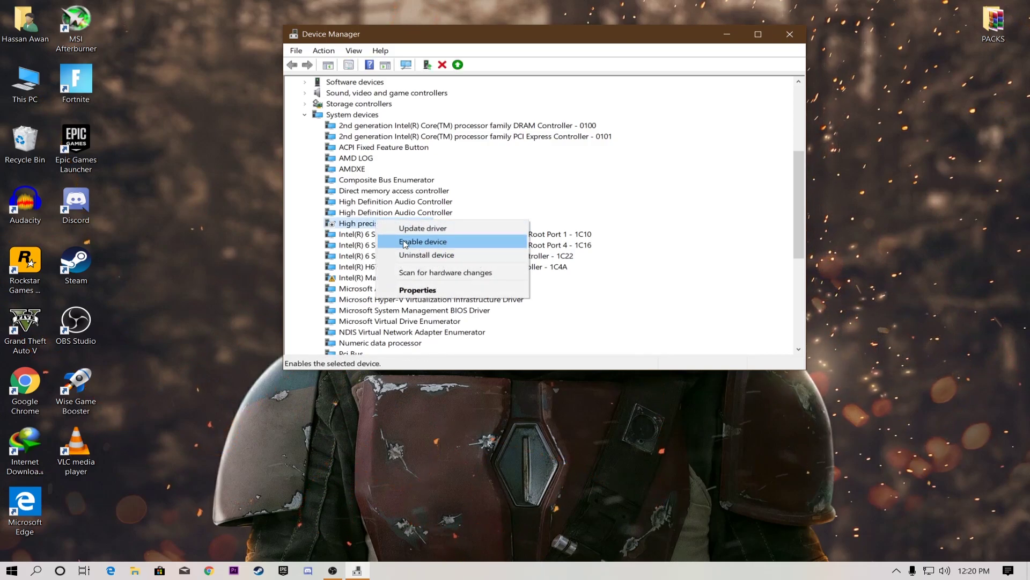
left_click(343, 227)
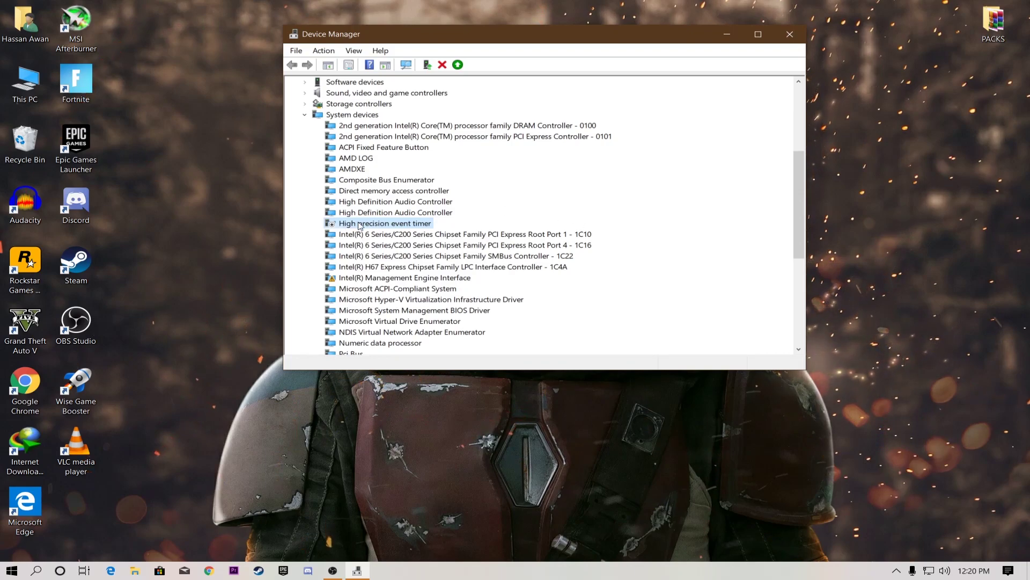
left_click(787, 36)
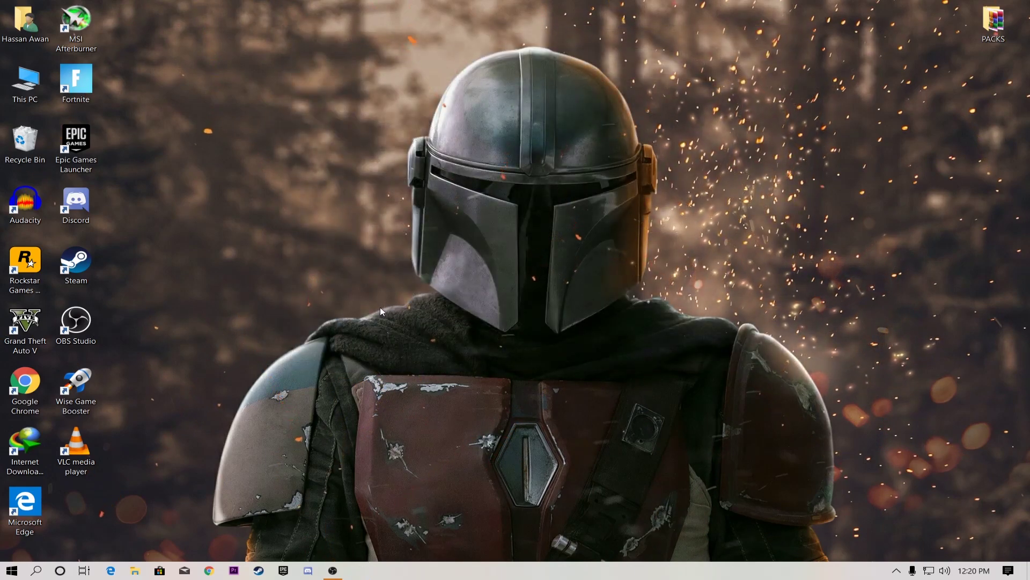
Open the Windows graphics performance preferences from the System display settings.
left_click(8, 567)
left_click(11, 518)
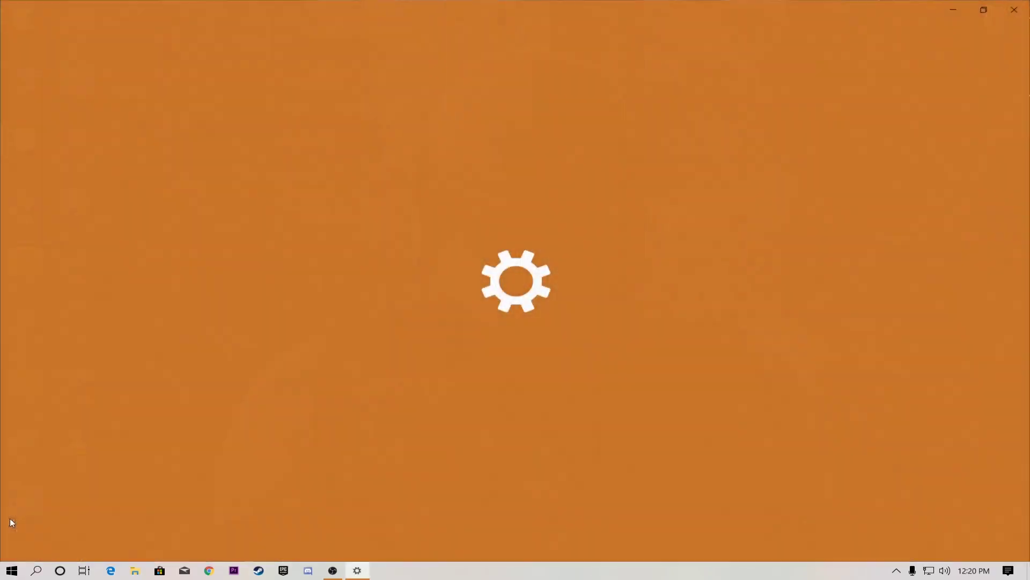
left_click(501, 337)
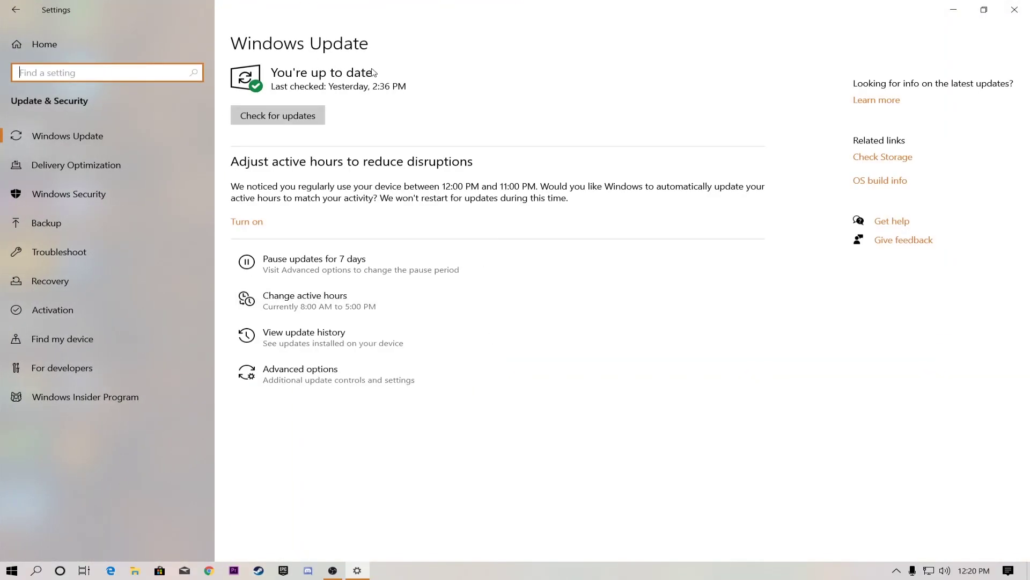
left_click(40, 46)
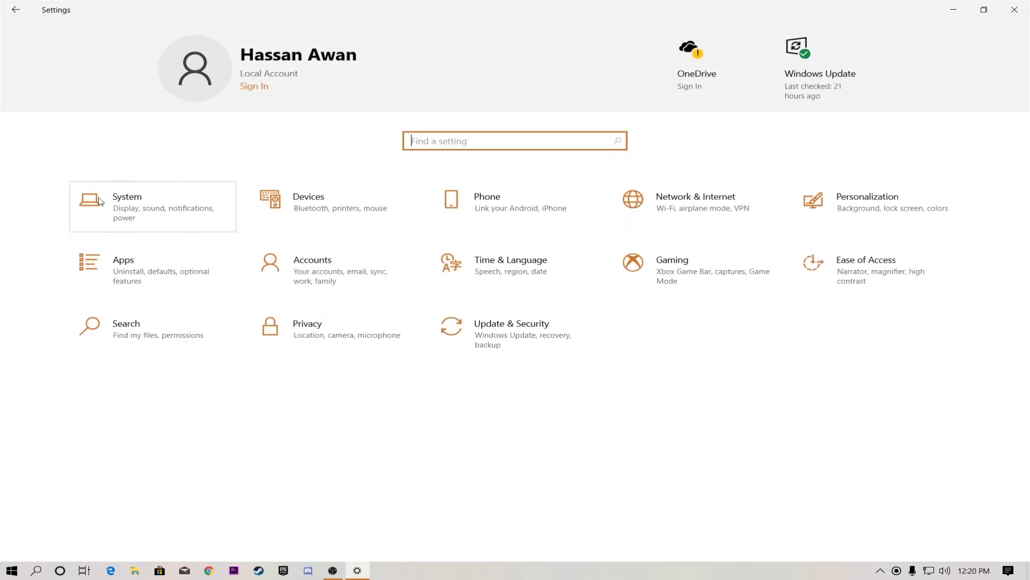
left_click(125, 211)
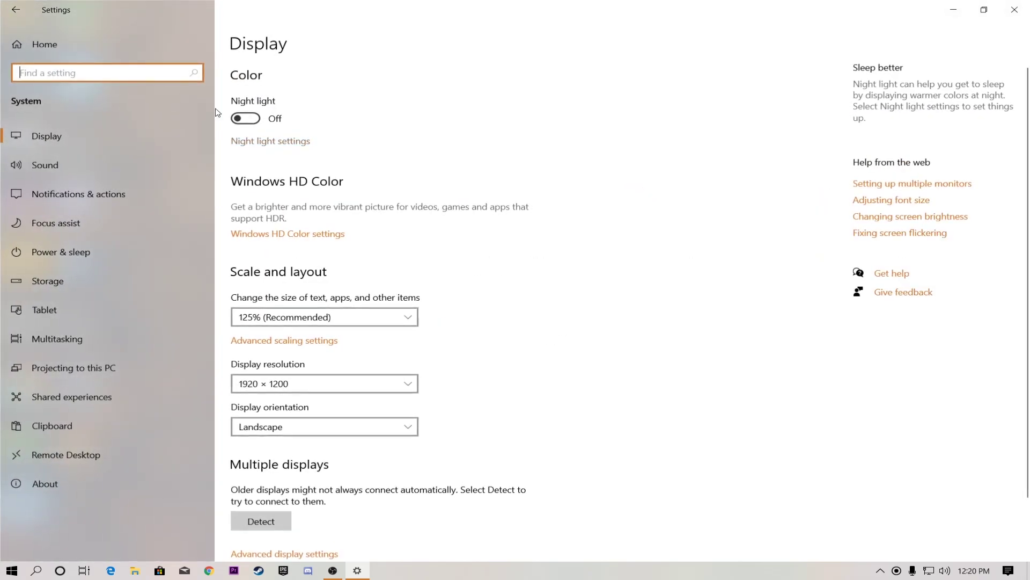
scroll(334, 520, "down", 3)
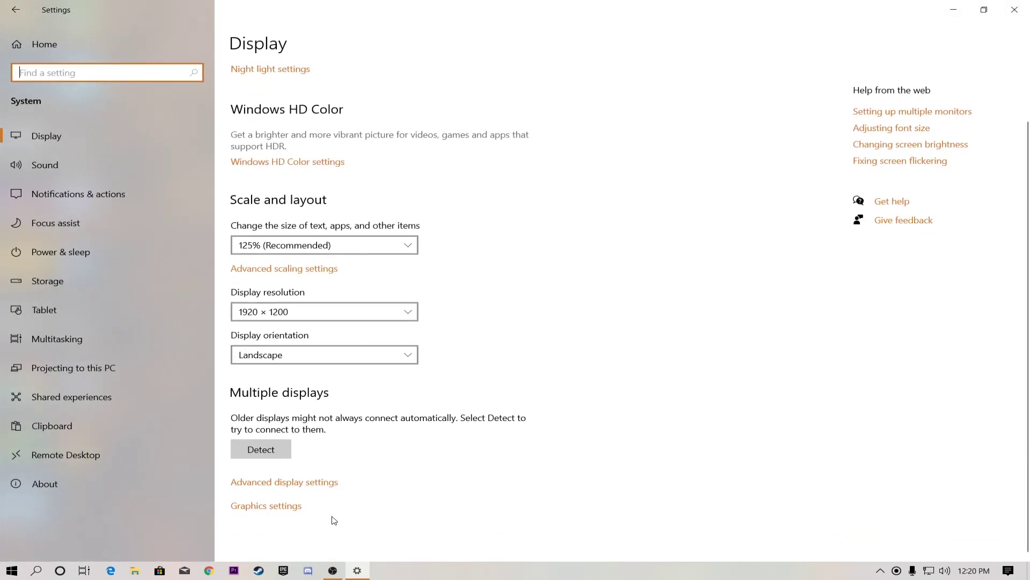
left_click(257, 512)
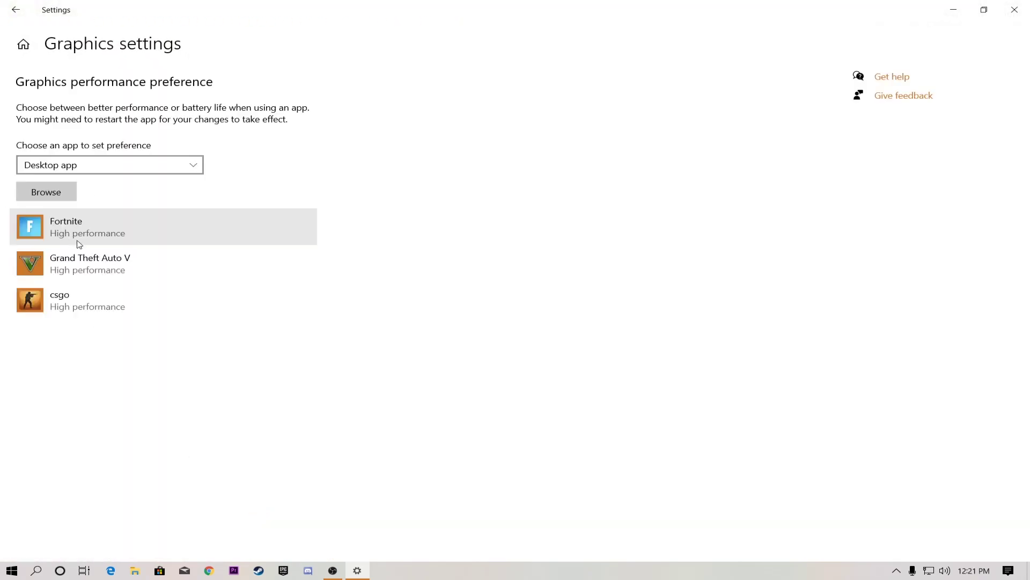
Try to add the desktop app FortniteClient-Win64-Shipping from F:\Epic Games\Fortnite\FortniteGame\Binaries\Win64 to the graphics performance list.
left_click(54, 196)
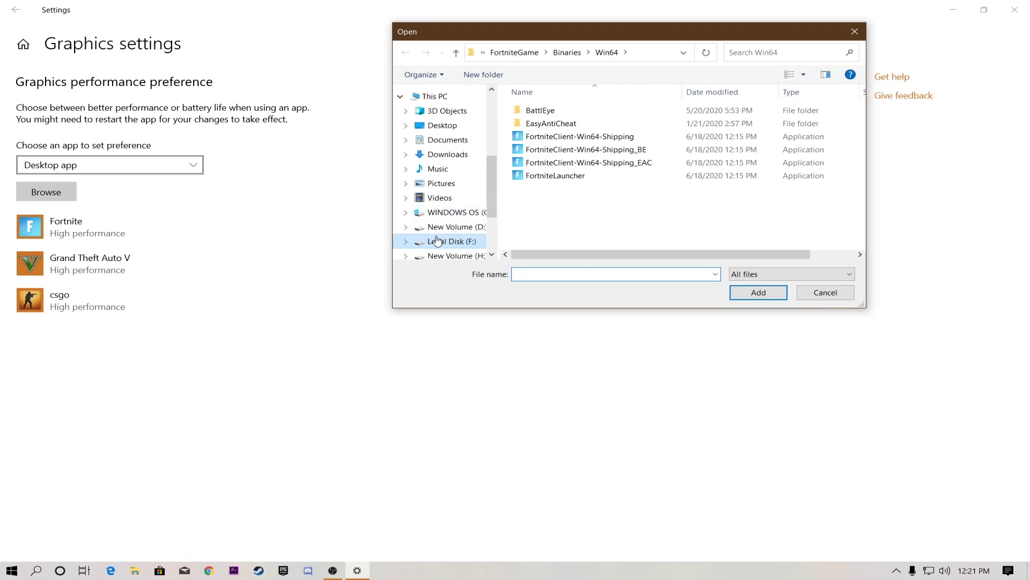
left_click(455, 244)
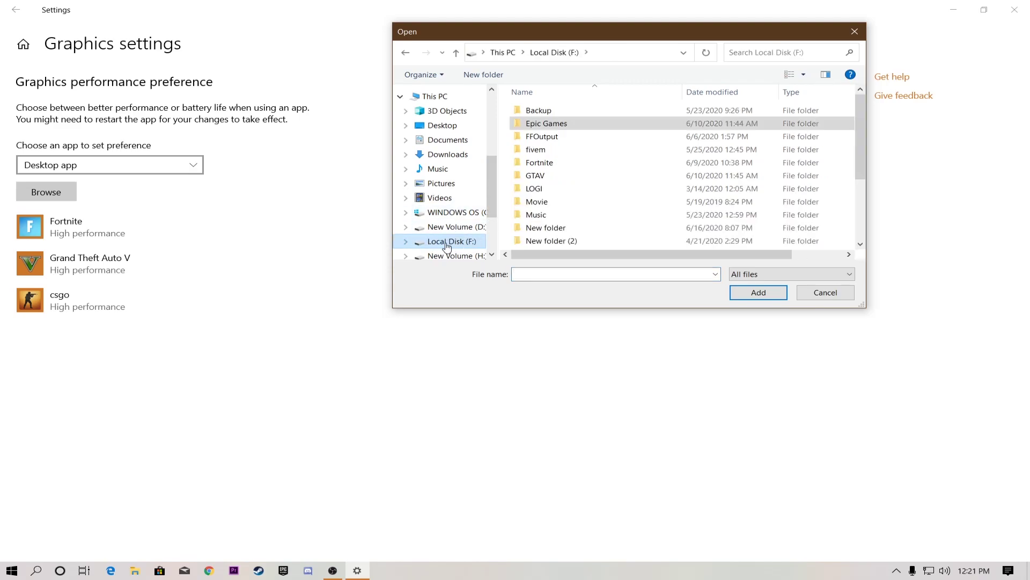
double_click(548, 125)
double_click(549, 113)
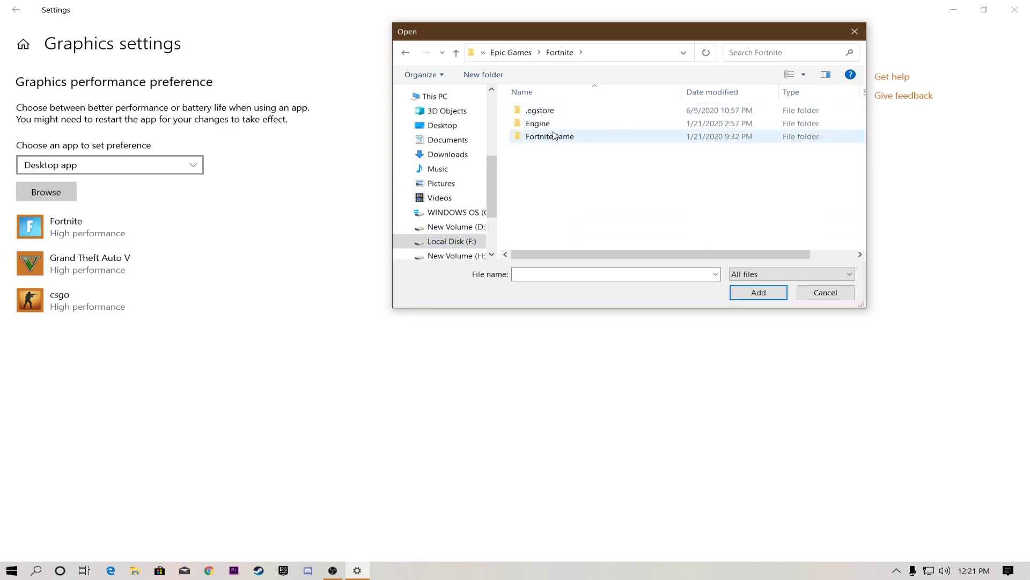
double_click(537, 138)
double_click(565, 111)
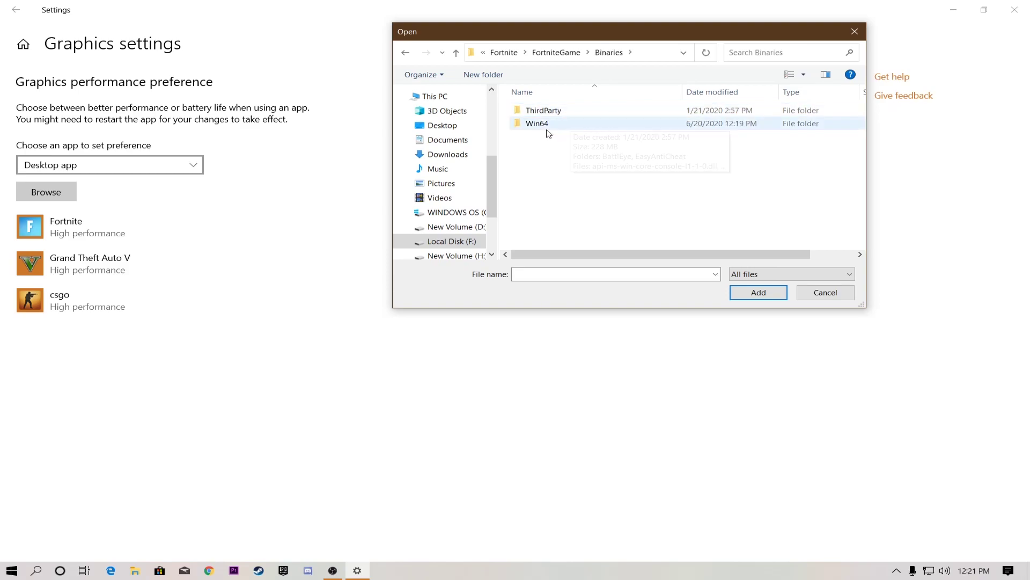
double_click(548, 131)
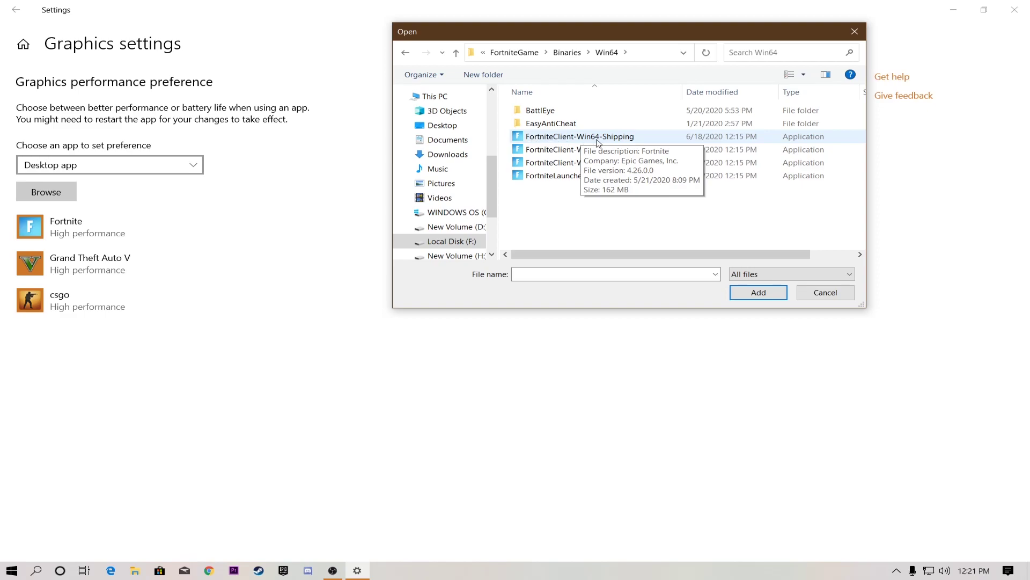
left_click(559, 139)
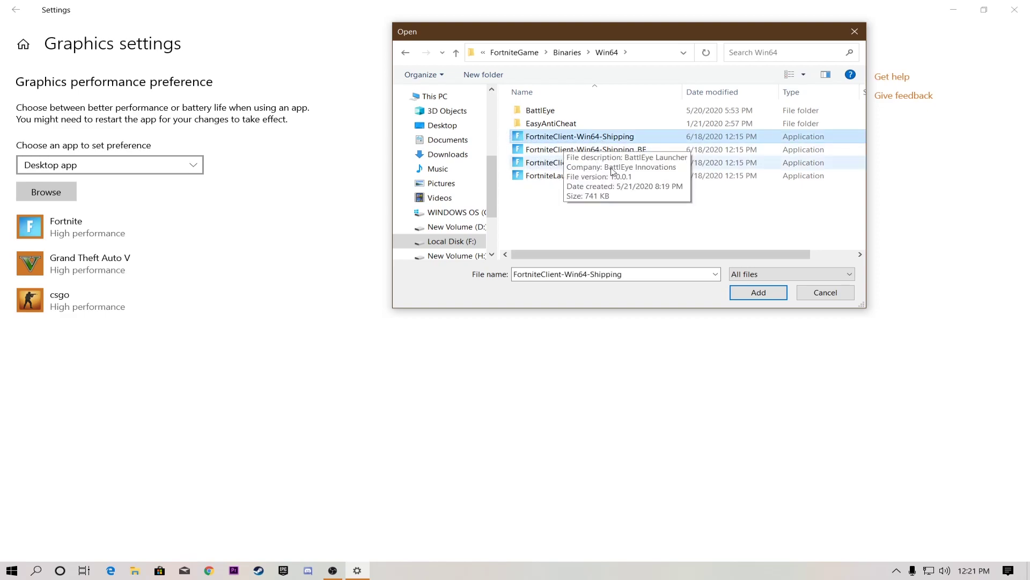
left_click(749, 295)
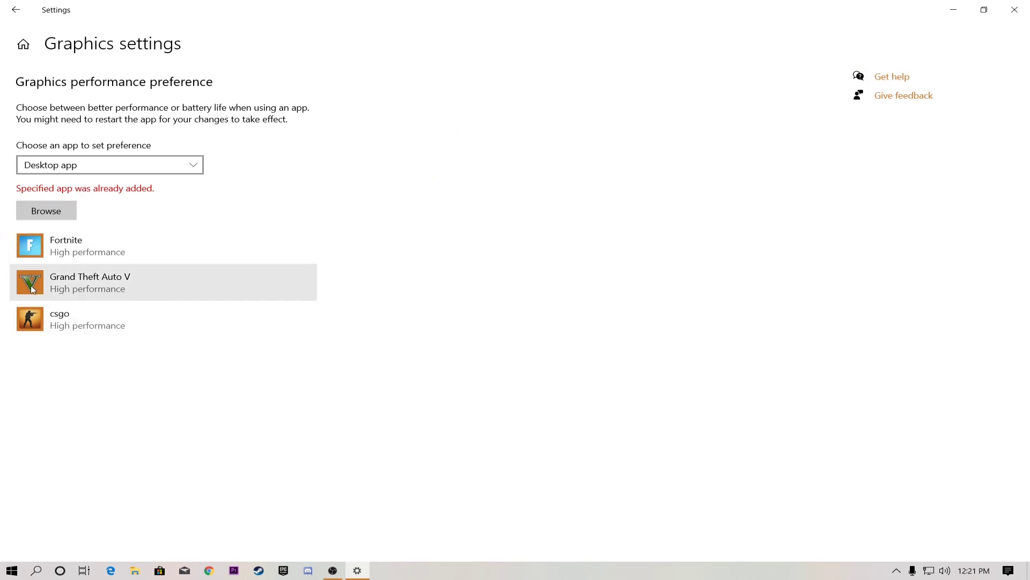
Open the graphics preference options for the Fortnite entry.
left_click(83, 248)
left_click(208, 302)
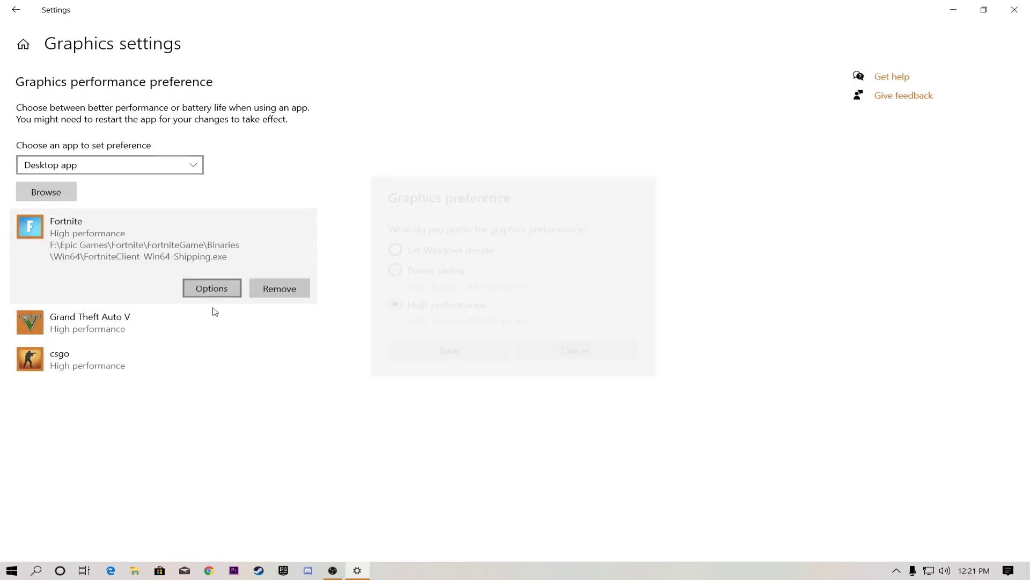